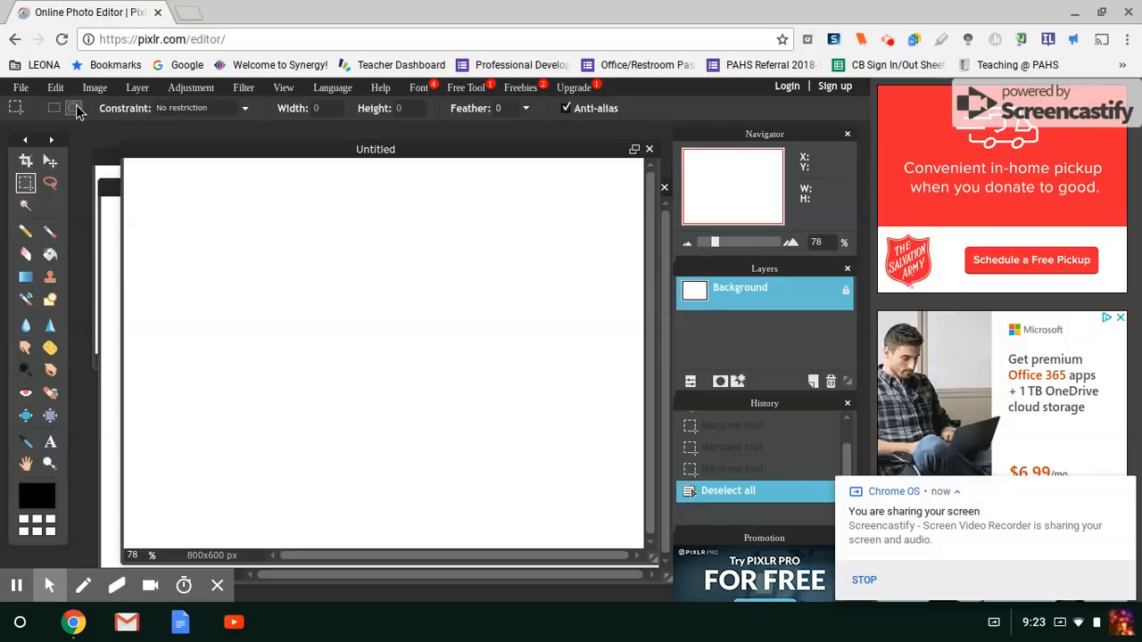
- Draw a circular selection about 363 by 364 px on the blank canvas and shift its outline slightly up and left
{"action": "left_click", "coordinate": [76, 111]}
{"action": "left_click", "coordinate": [173, 196]}
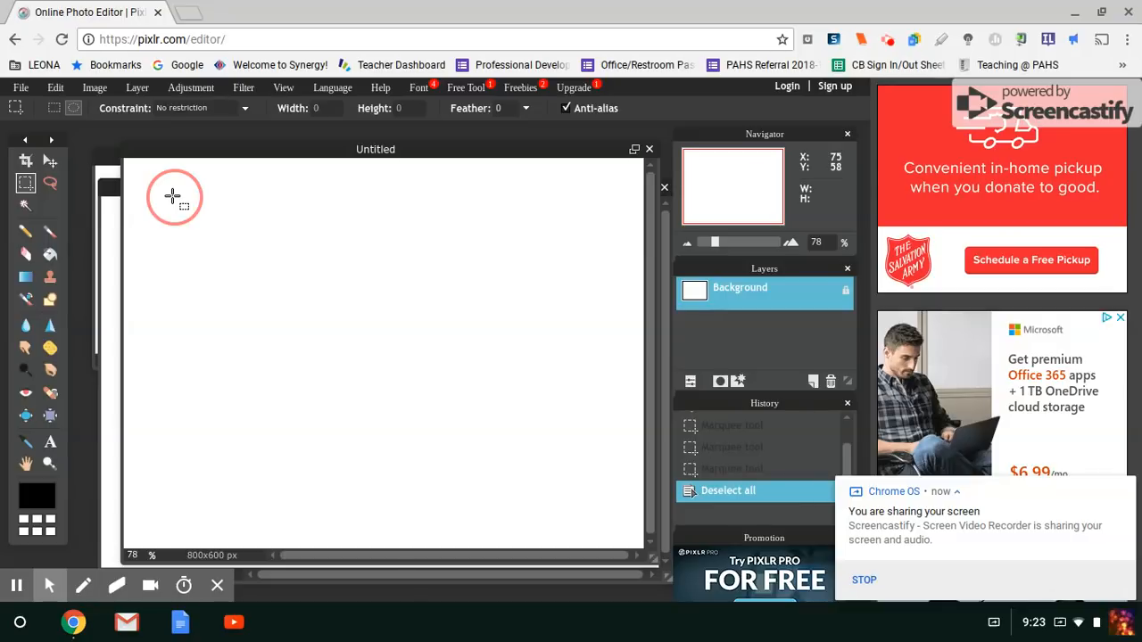
{"action": "left_click_drag", "start_coordinate": [172, 195], "coordinate": [408, 433]}
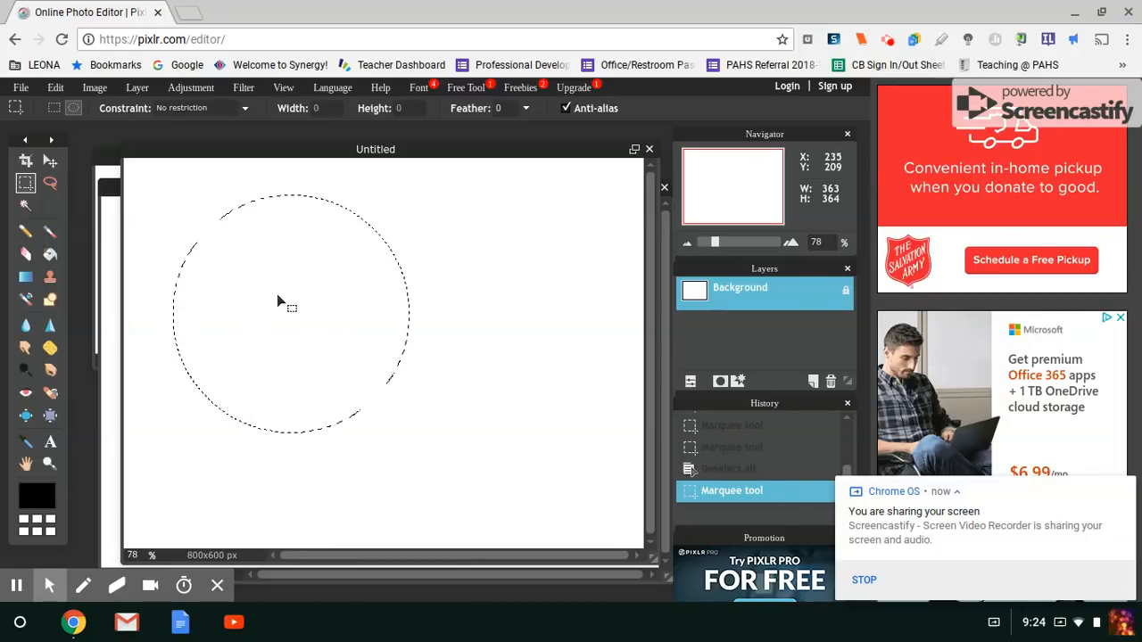
{"action": "mouse_move", "coordinate": [277, 301]}
{"action": "left_mouse_down"}
{"action": "mouse_move", "coordinate": [367, 323]}
{"action": "mouse_move", "coordinate": [462, 326]}
{"action": "mouse_move", "coordinate": [446, 304]}
{"action": "mouse_move", "coordinate": [342, 280]}
{"action": "mouse_move", "coordinate": [316, 310]}
{"action": "mouse_move", "coordinate": [323, 350]}
{"action": "mouse_move", "coordinate": [332, 318]}
{"action": "mouse_move", "coordinate": [261, 293]}
{"action": "left_mouse_up"}
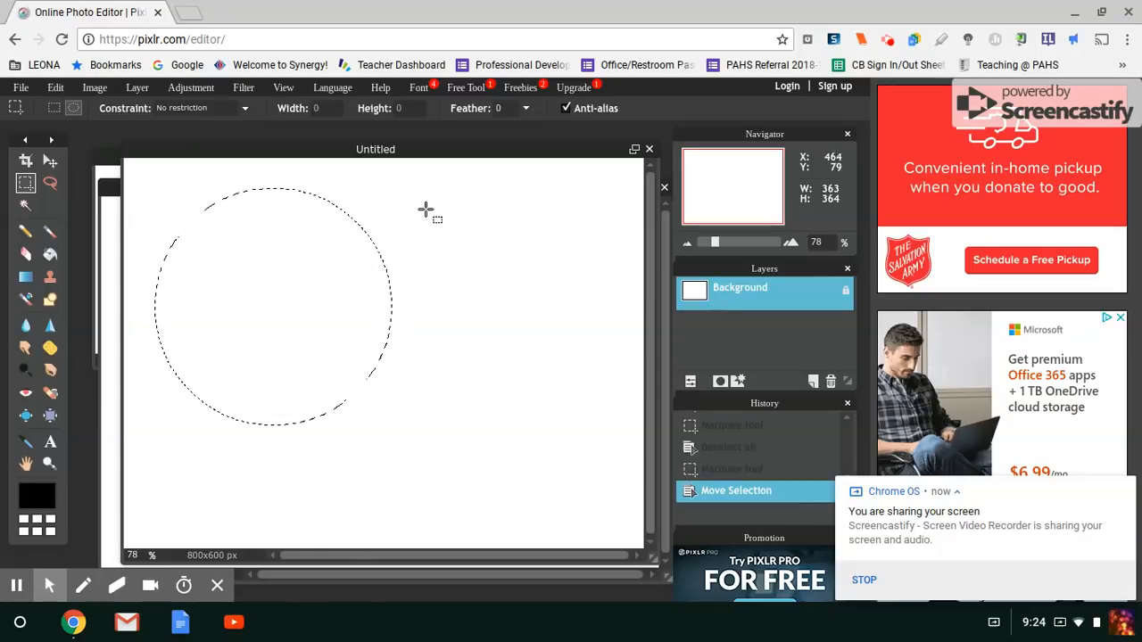
- Select a circle about 218 by 216 px on the canvas's right side and add three overlapping circles on the left to the selection
{"action": "left_click_drag", "start_coordinate": [447, 224], "coordinate": [589, 364]}
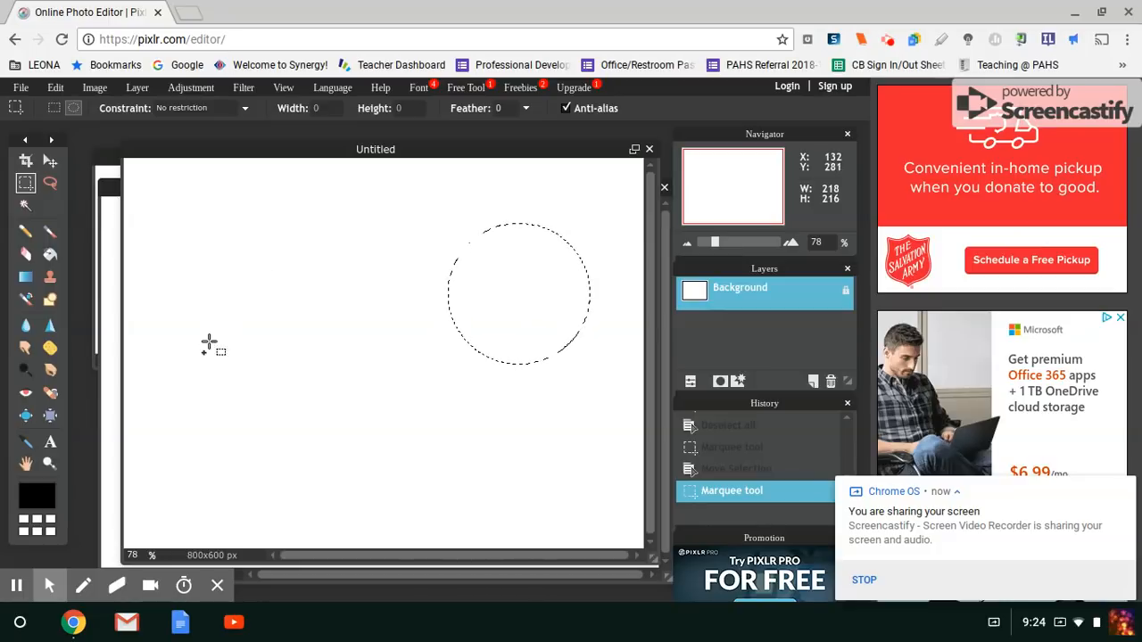
{"action": "left_click_drag", "start_coordinate": [195, 301], "coordinate": [408, 510]}
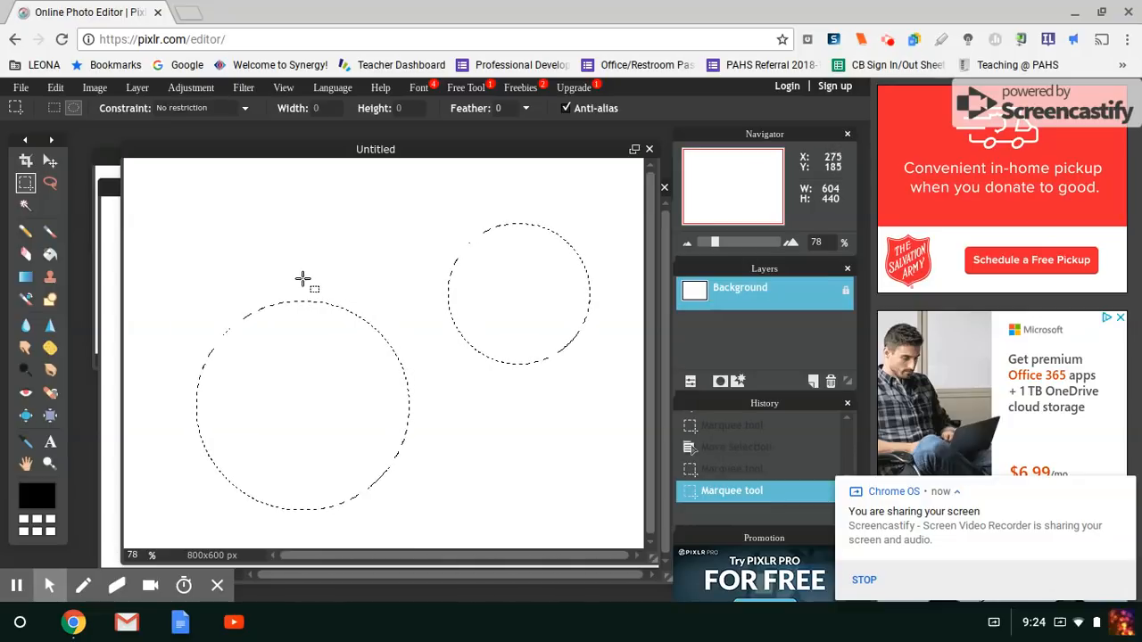
{"action": "left_click_drag", "start_coordinate": [258, 257], "coordinate": [340, 329]}
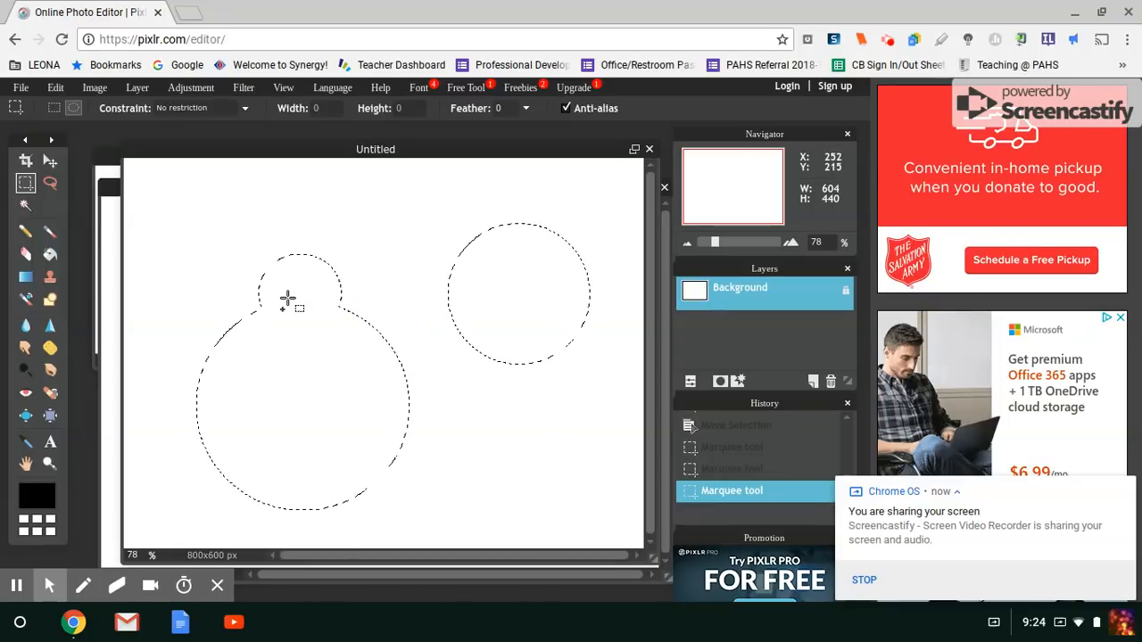
{"action": "left_click_drag", "start_coordinate": [173, 253], "coordinate": [291, 360]}
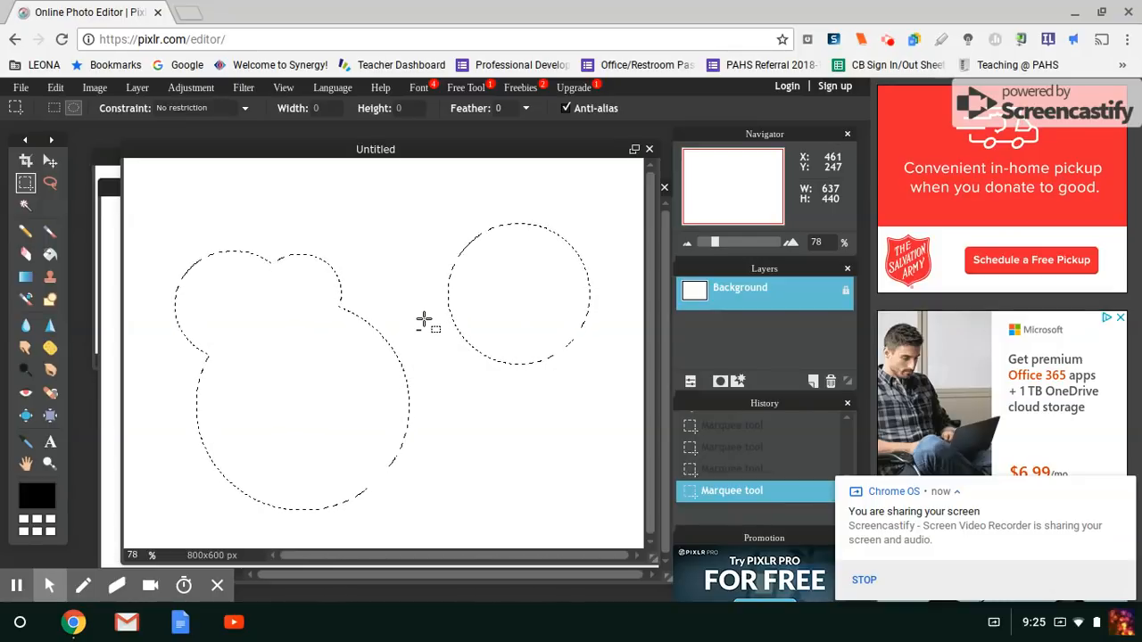
- Subtract a circle from inside the merged left selection and two bites from the upper-left edge of the right circle
{"action": "left_click_drag", "start_coordinate": [245, 303], "coordinate": [341, 395]}
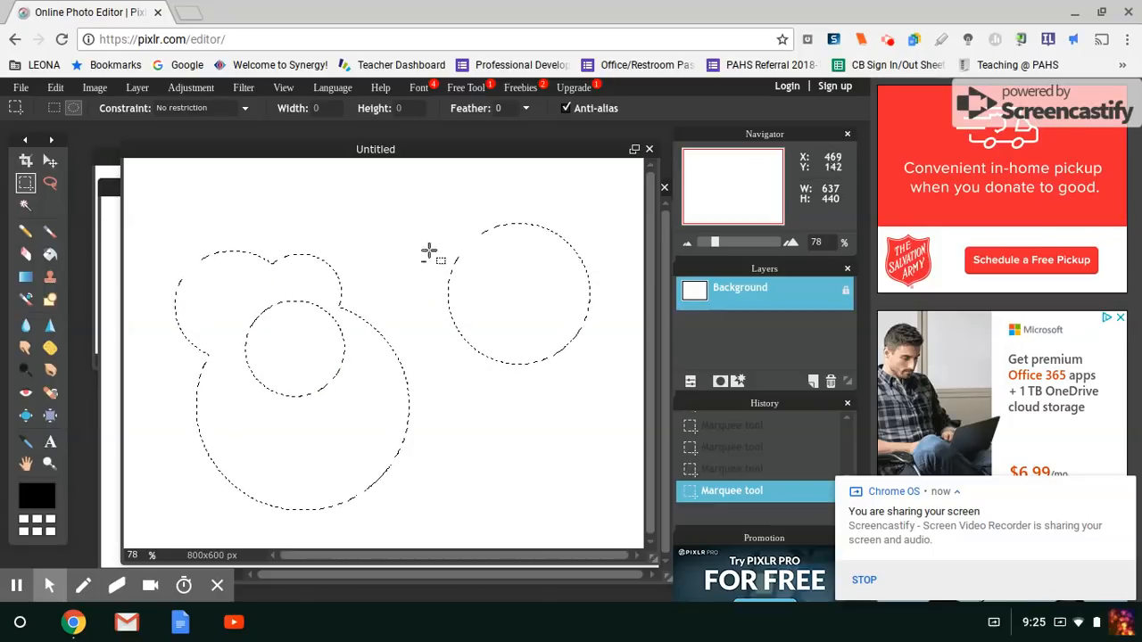
{"action": "left_click_drag", "start_coordinate": [411, 232], "coordinate": [498, 314]}
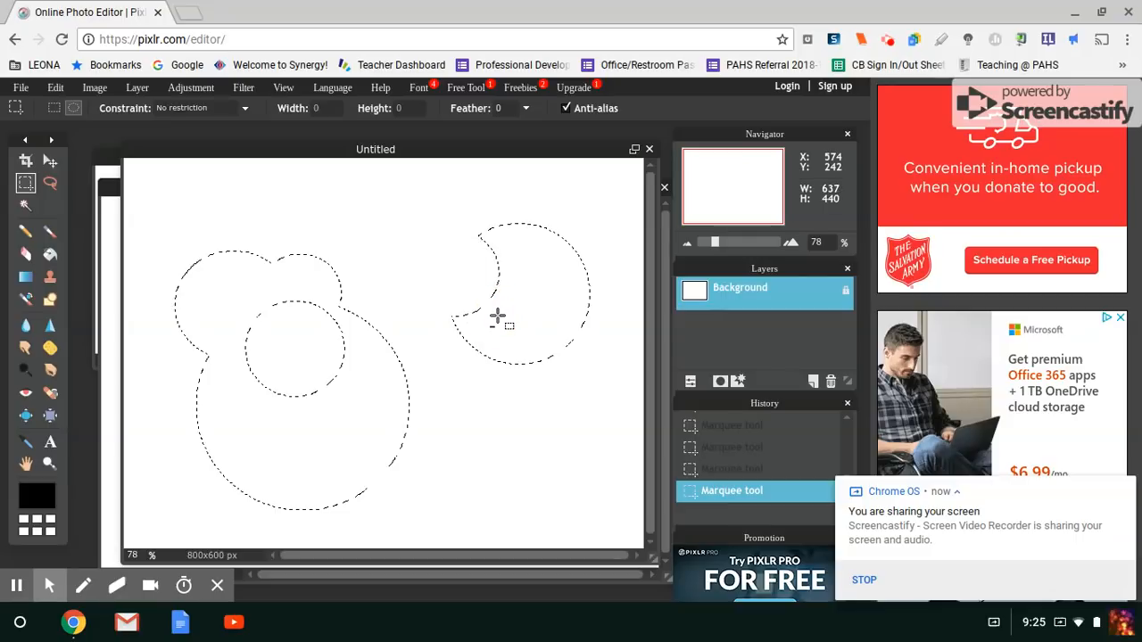
{"action": "left_click_drag", "start_coordinate": [458, 220], "coordinate": [517, 263]}
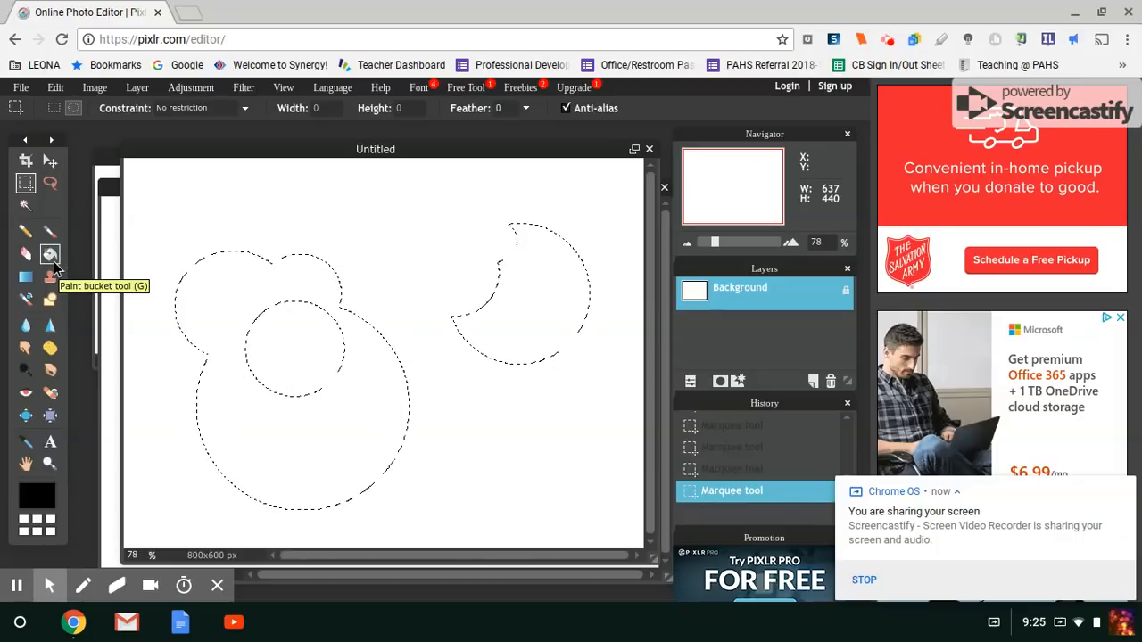
- Fill the compound selection with black using the Paint Bucket, and undo the fill
{"action": "left_click", "coordinate": [50, 255]}
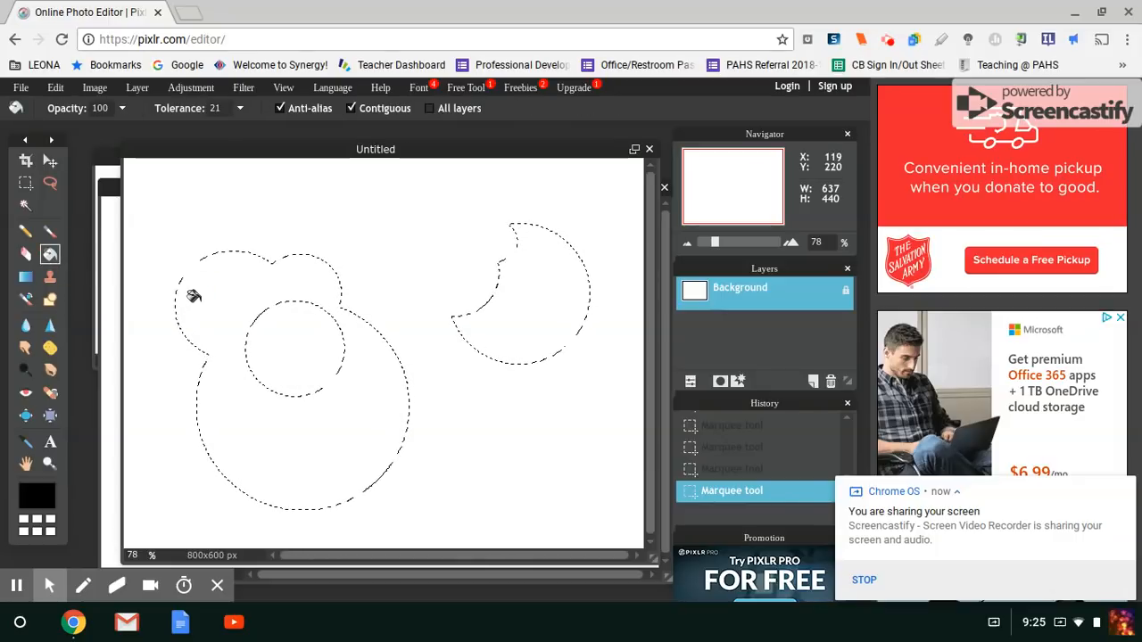
{"action": "left_click", "coordinate": [193, 296]}
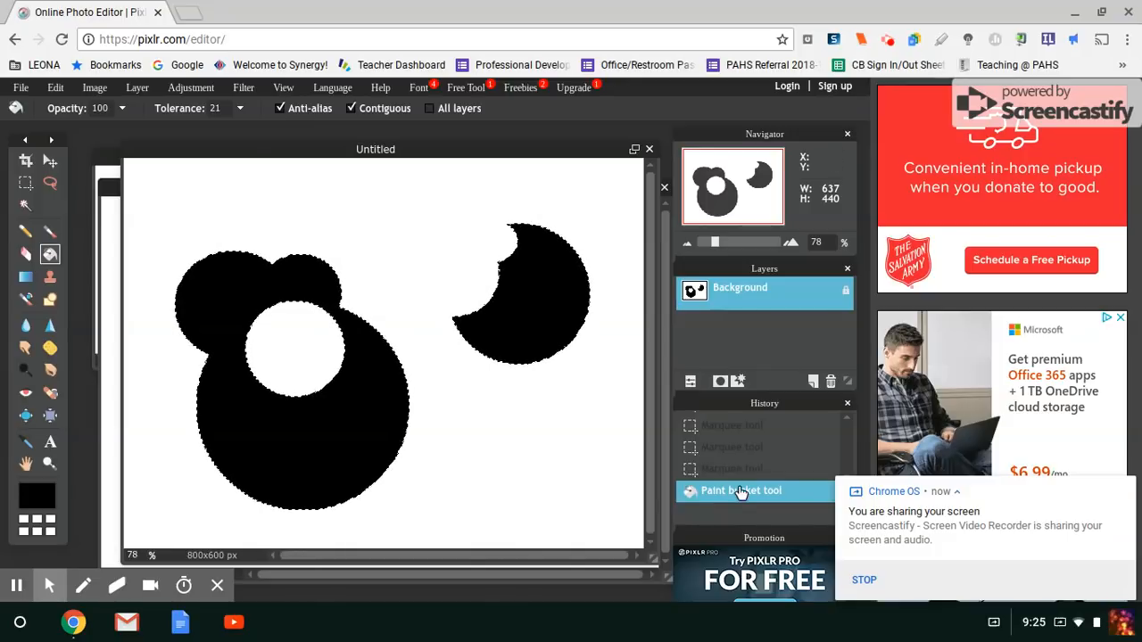
{"action": "left_click", "coordinate": [730, 469]}
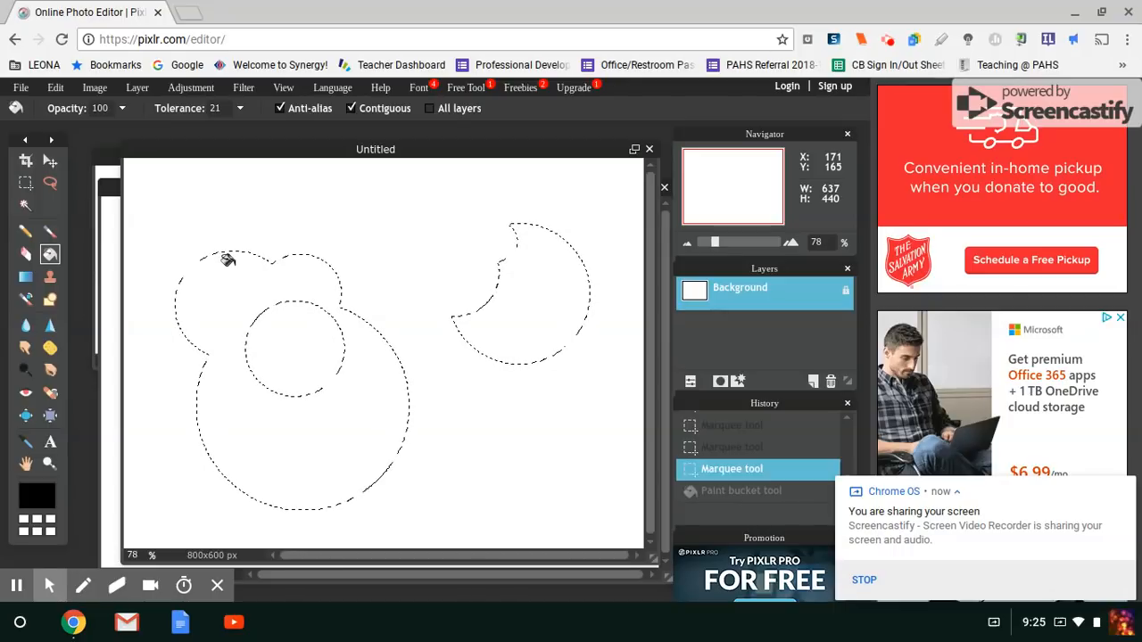
- Deselect everything and close the Untitled image without saving it
{"action": "left_click", "coordinate": [26, 183]}
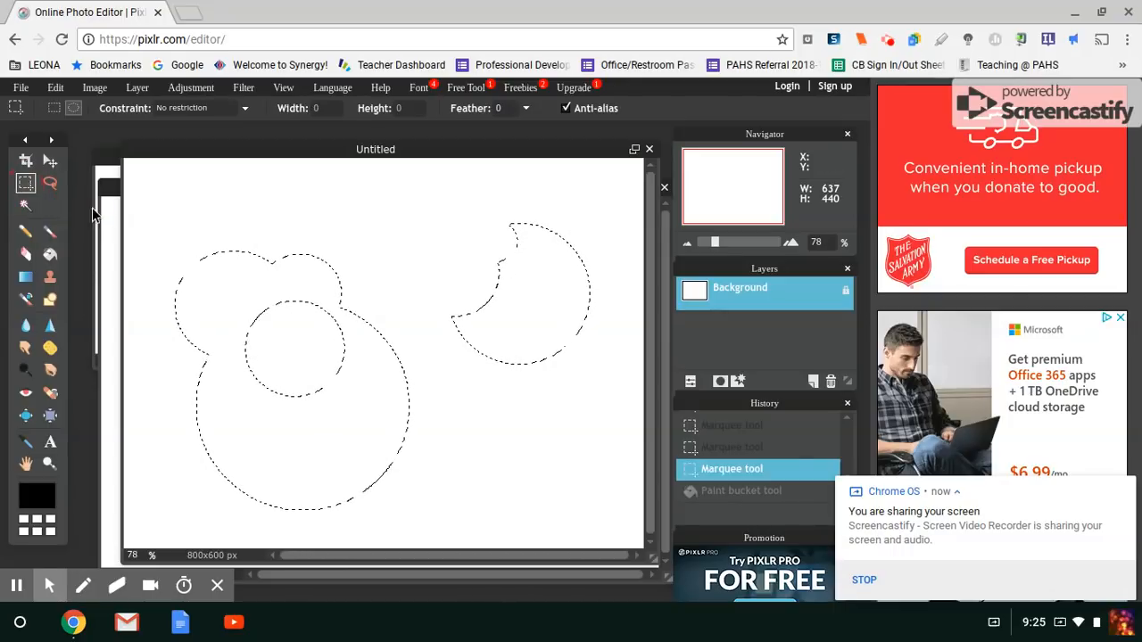
{"action": "left_click", "coordinate": [313, 287]}
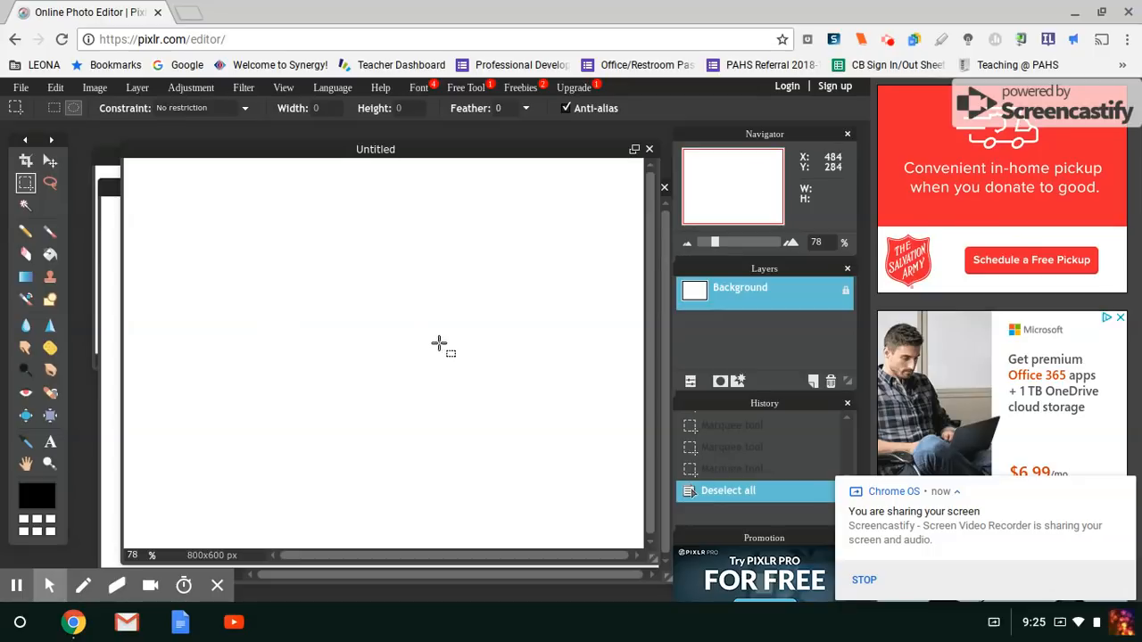
{"action": "left_click", "coordinate": [649, 150]}
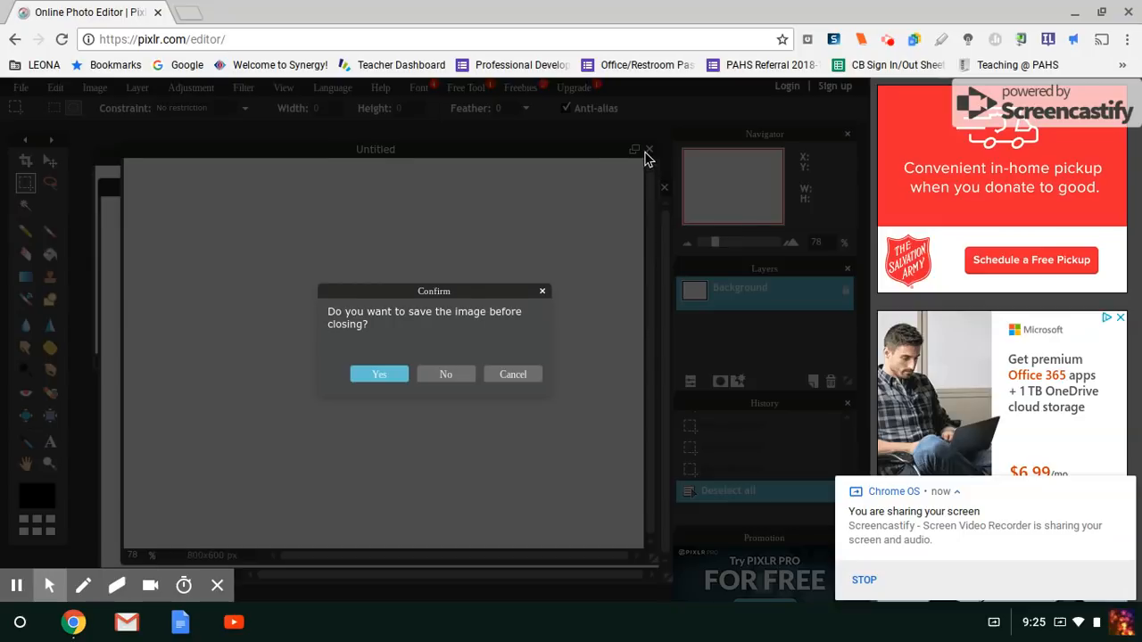
{"action": "left_click", "coordinate": [446, 374]}
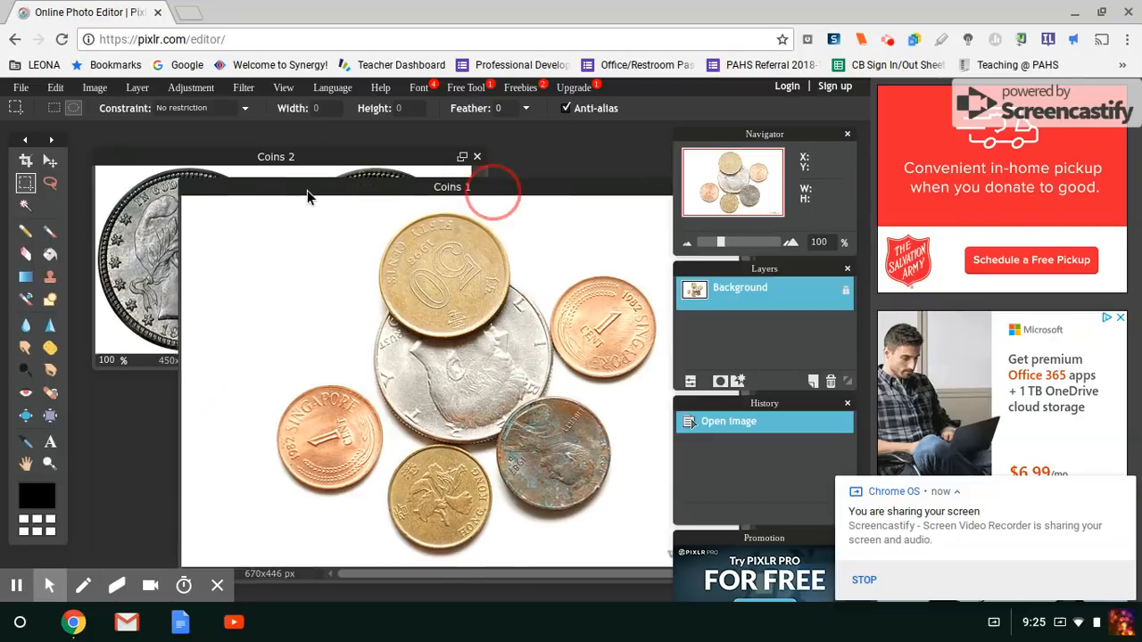
- Move the Coins 2 image aside and place the Coins 1 image in front with all its coins in view
{"action": "left_click_drag", "start_coordinate": [307, 190], "coordinate": [509, 184]}
{"action": "left_click_drag", "start_coordinate": [302, 160], "coordinate": [210, 173]}
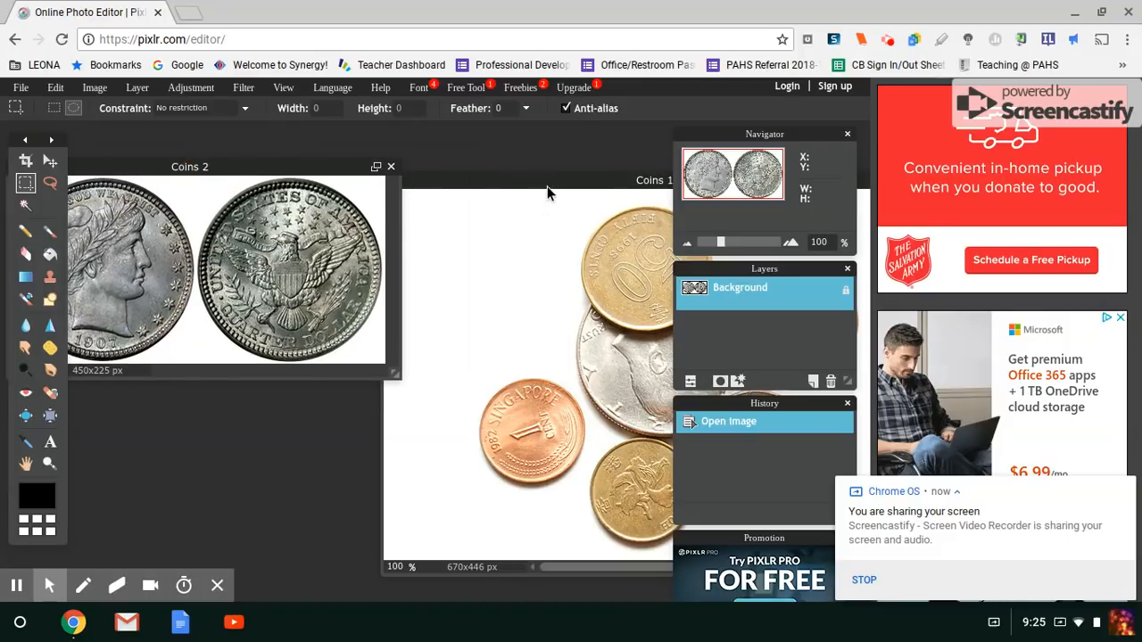
{"action": "left_click_drag", "start_coordinate": [553, 183], "coordinate": [328, 167]}
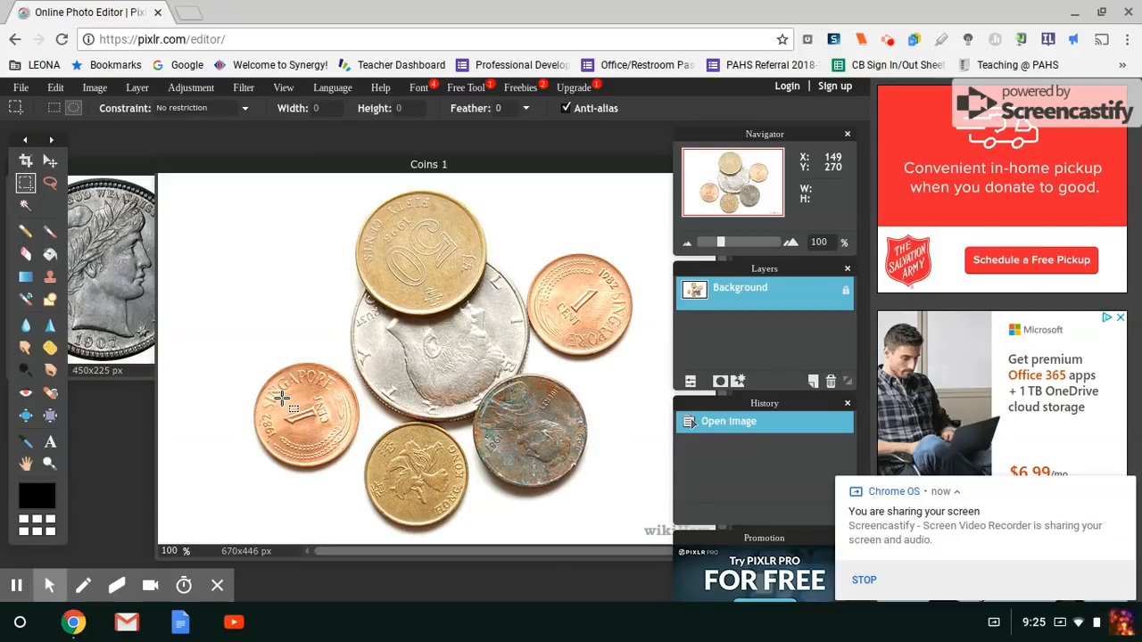
{"action": "left_click", "coordinate": [74, 108]}
{"action": "left_click_drag", "start_coordinate": [282, 387], "coordinate": [370, 472]}
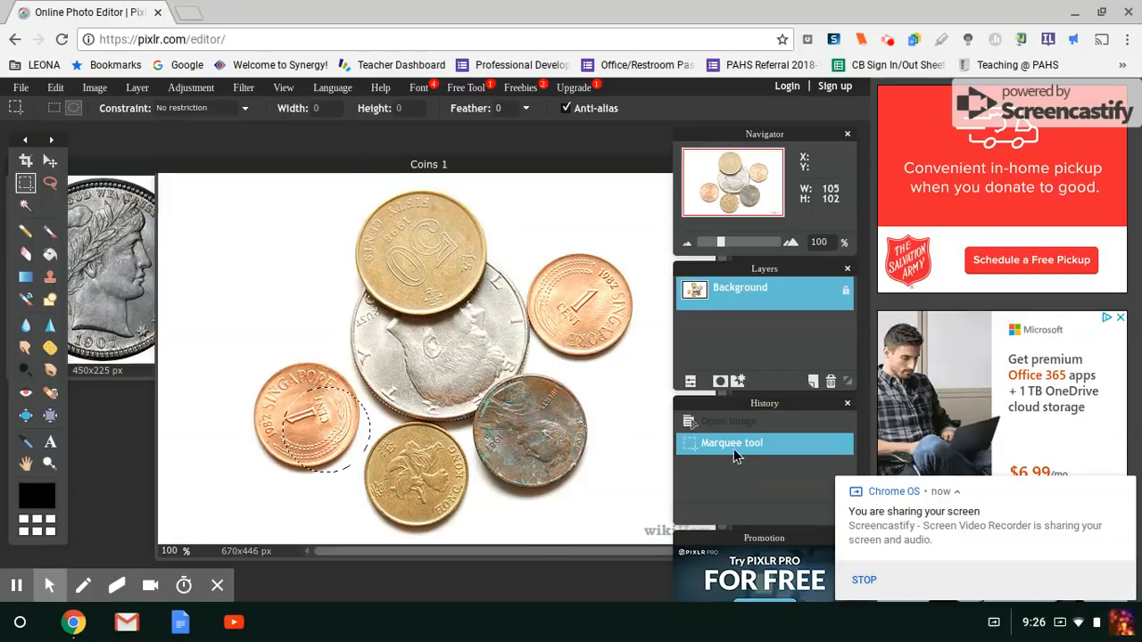
{"action": "key", "text": "ctrl+d"}
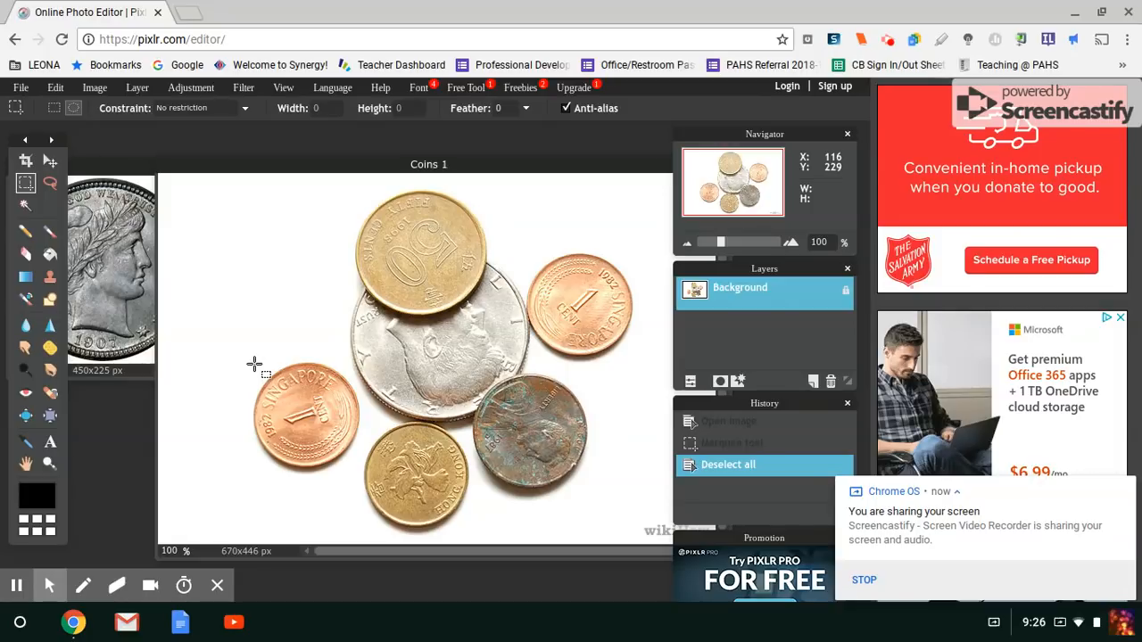
- Select the lower-left copper 1 cent coin in Coins 1 with an ellipse about 128 by 130 px and align the outline to its edge
{"action": "left_click", "coordinate": [254, 365]}
{"action": "left_click_drag", "start_coordinate": [255, 365], "coordinate": [360, 473]}
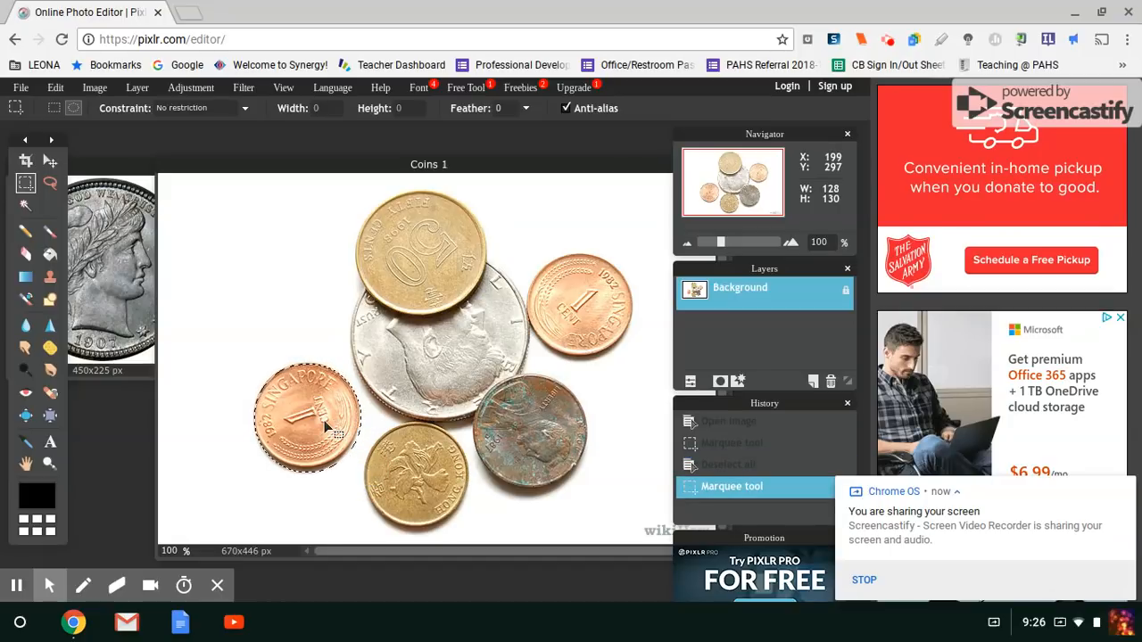
{"action": "left_click_drag", "start_coordinate": [324, 420], "coordinate": [324, 422]}
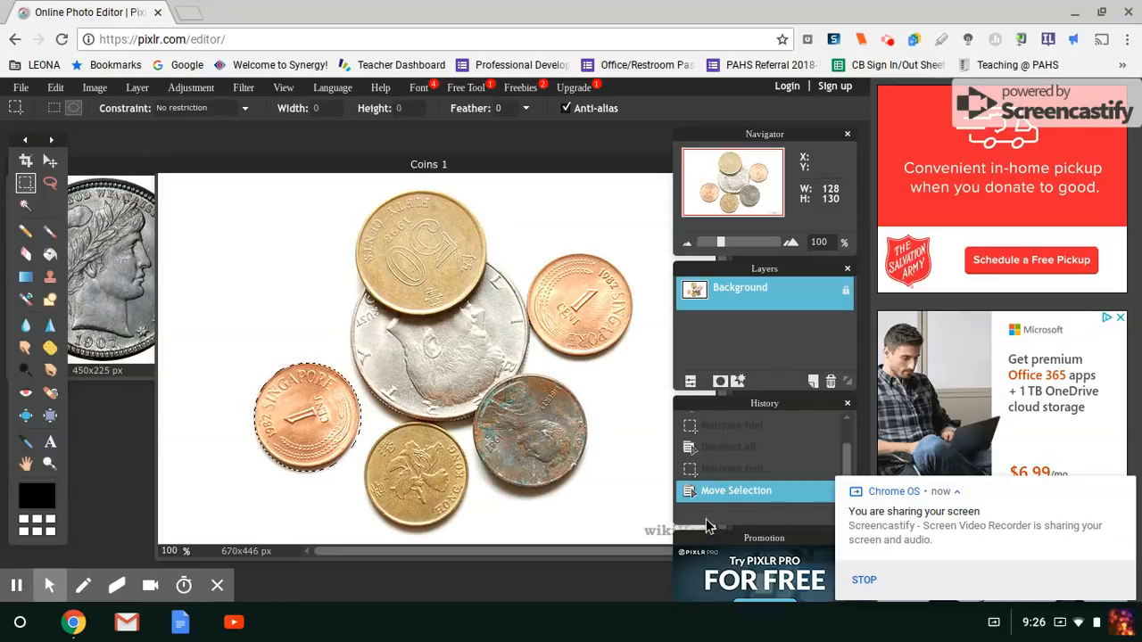
- Undo two trial moves of the selected copper coin and move it with the Move tool to just above its original spot
{"action": "left_click", "coordinate": [51, 161]}
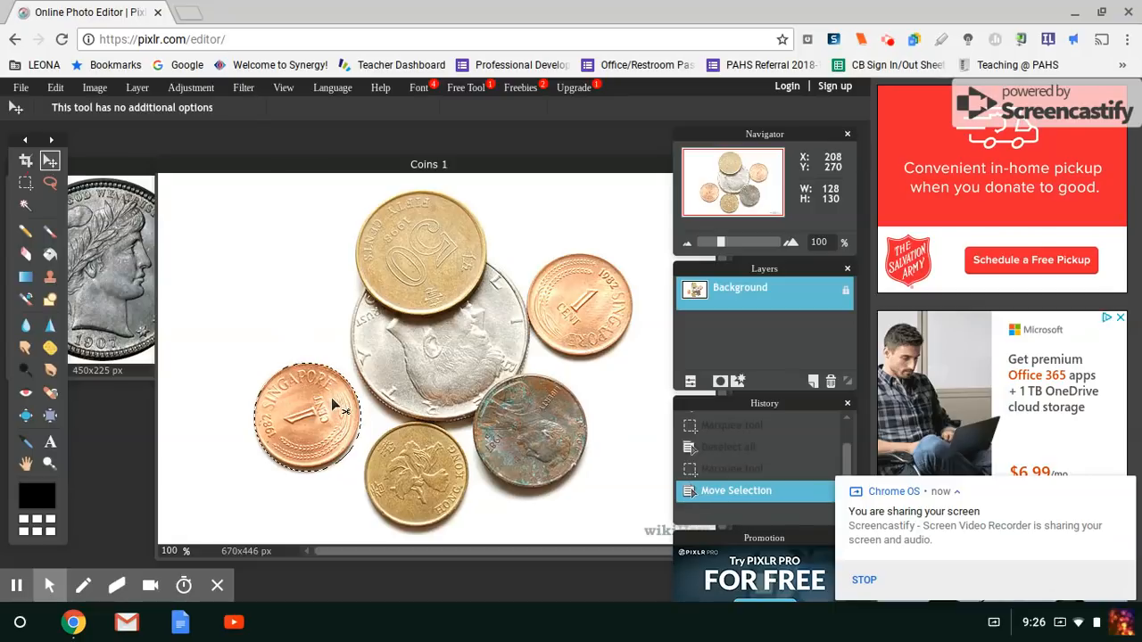
{"action": "left_click_drag", "start_coordinate": [331, 407], "coordinate": [338, 344]}
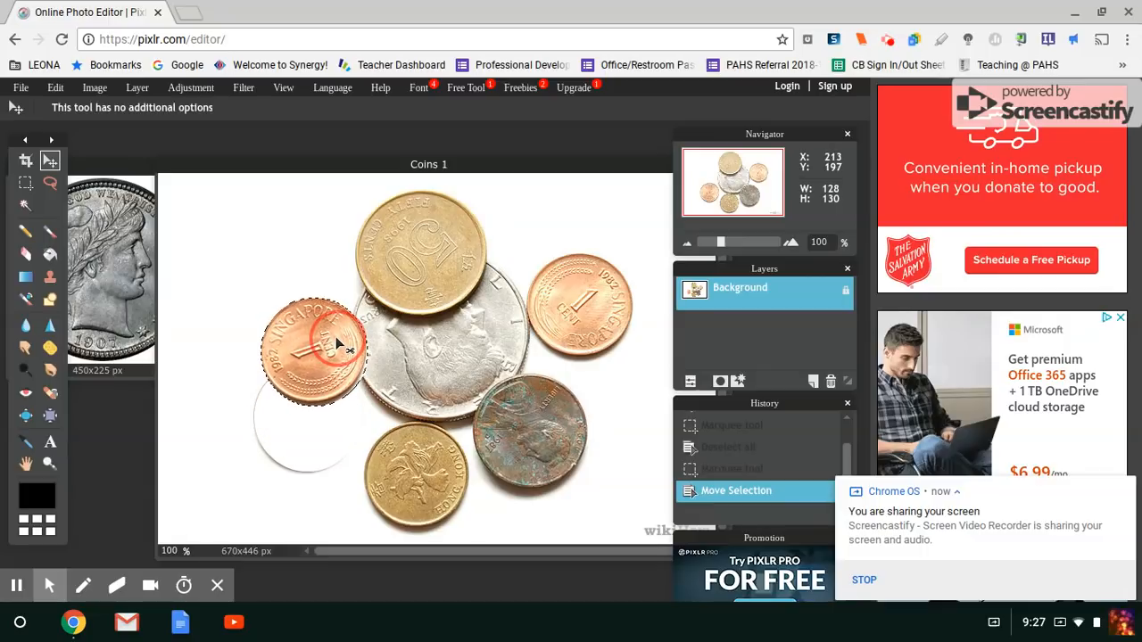
{"action": "left_click_drag", "start_coordinate": [337, 344], "coordinate": [385, 297]}
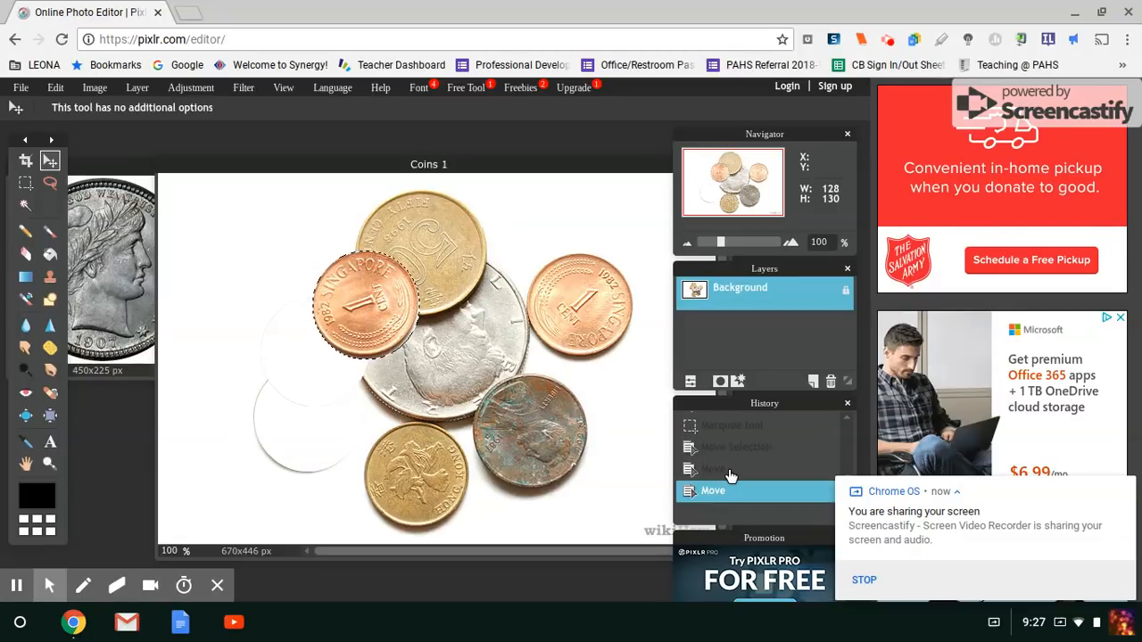
{"action": "left_click", "coordinate": [730, 469]}
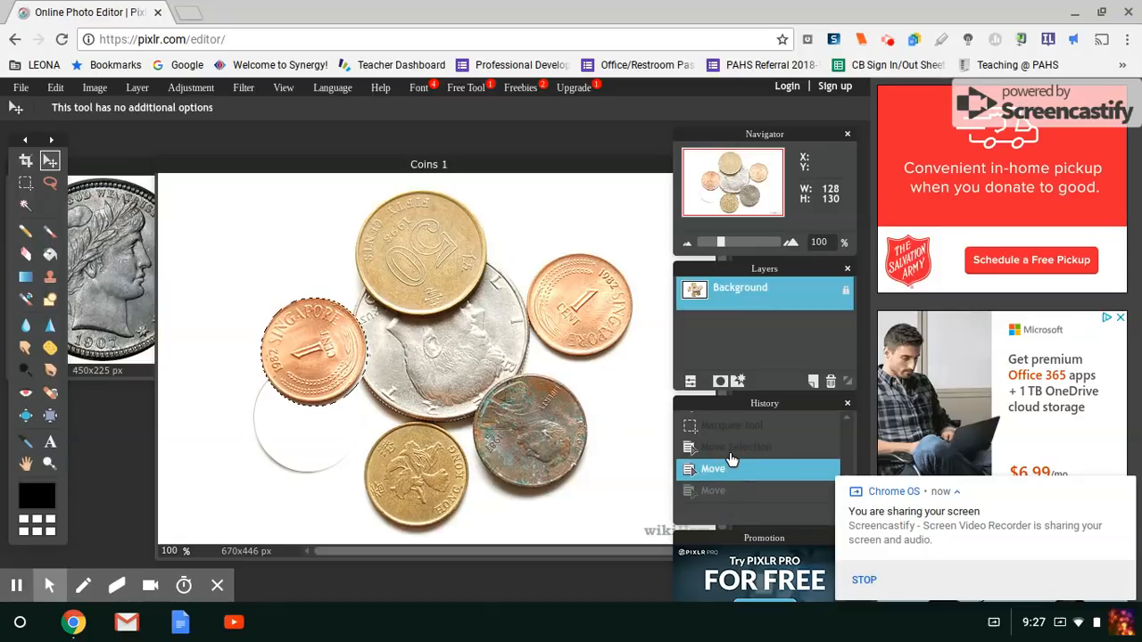
{"action": "left_click", "coordinate": [730, 447]}
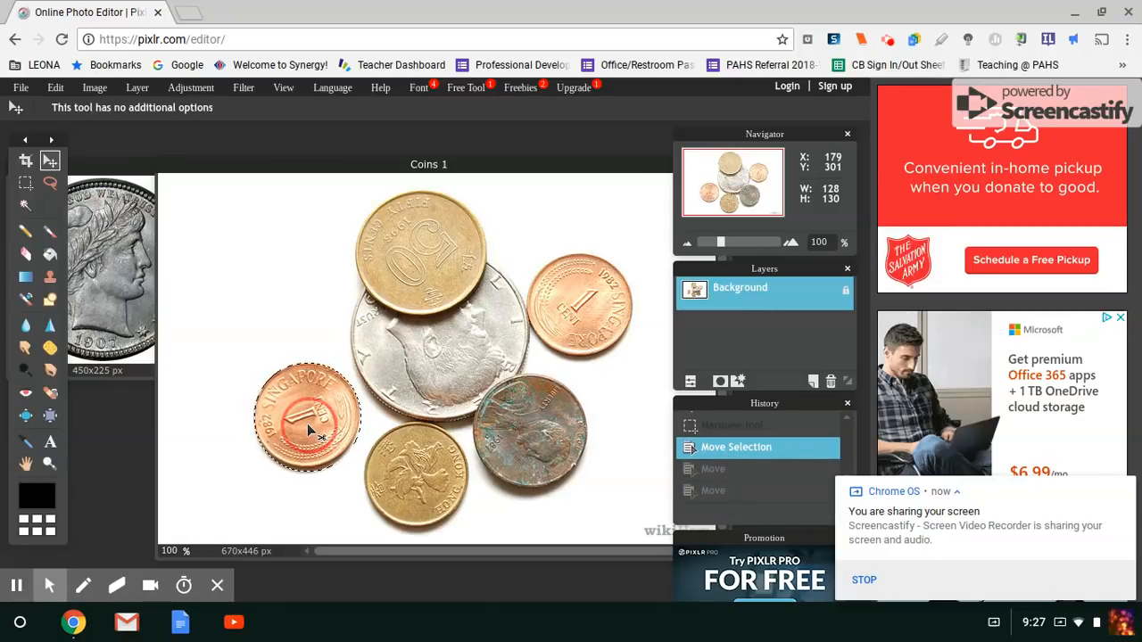
{"action": "left_click_drag", "start_coordinate": [307, 422], "coordinate": [290, 341]}
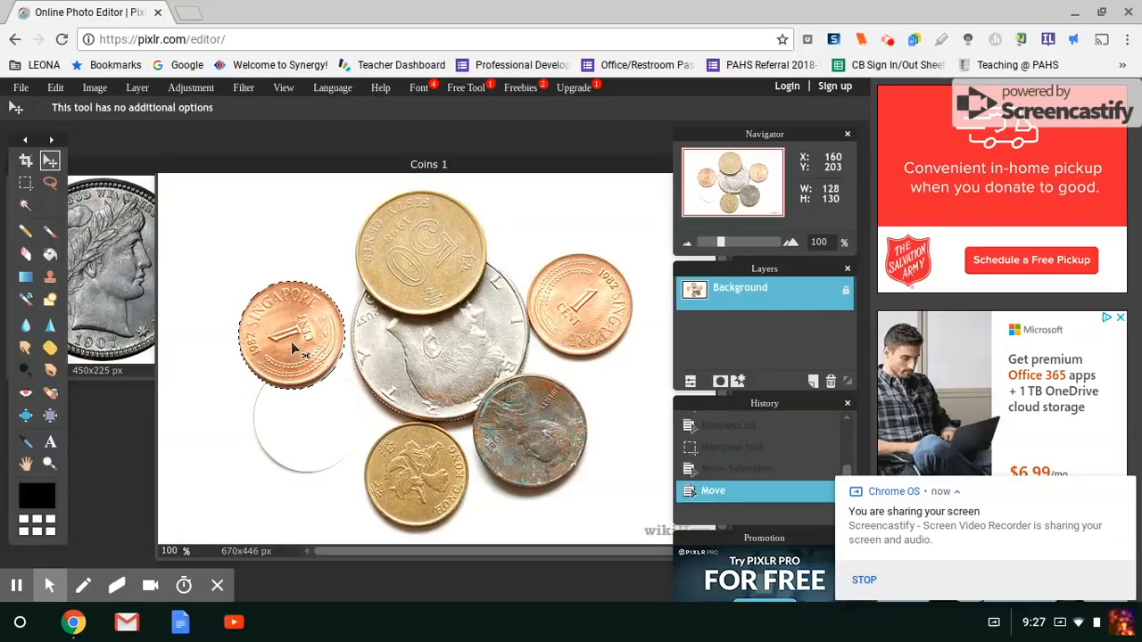
- Select the portrait coin in Coins 2 with an ellipse about 219 by 222 px and align the outline over the coin
{"action": "left_click", "coordinate": [120, 166]}
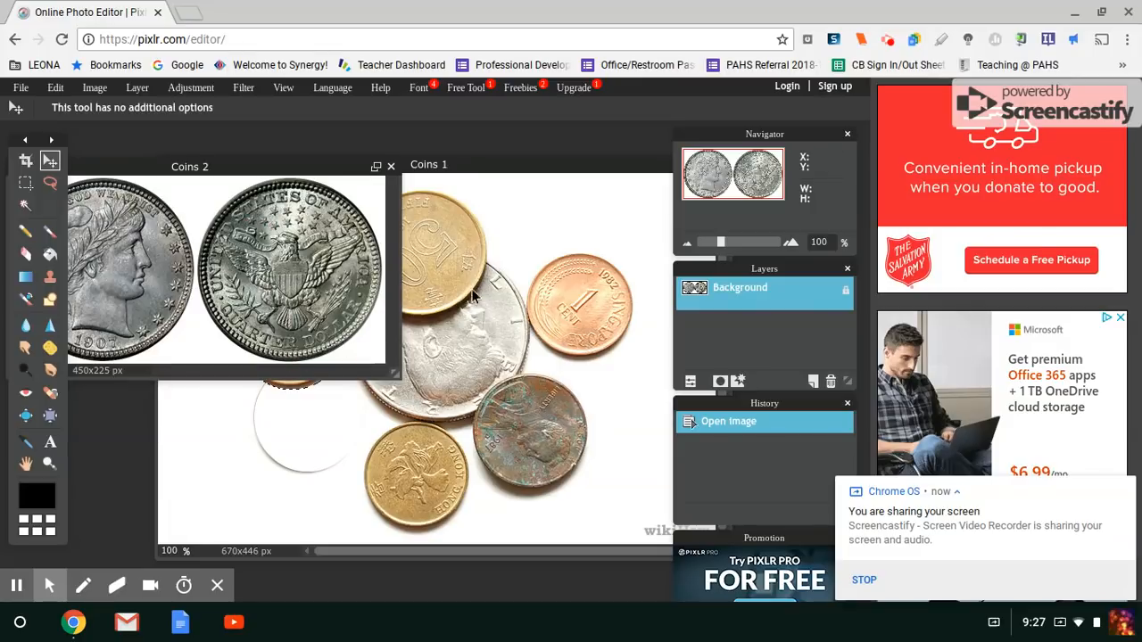
{"action": "left_click_drag", "start_coordinate": [216, 168], "coordinate": [308, 145]}
{"action": "left_click", "coordinate": [32, 184]}
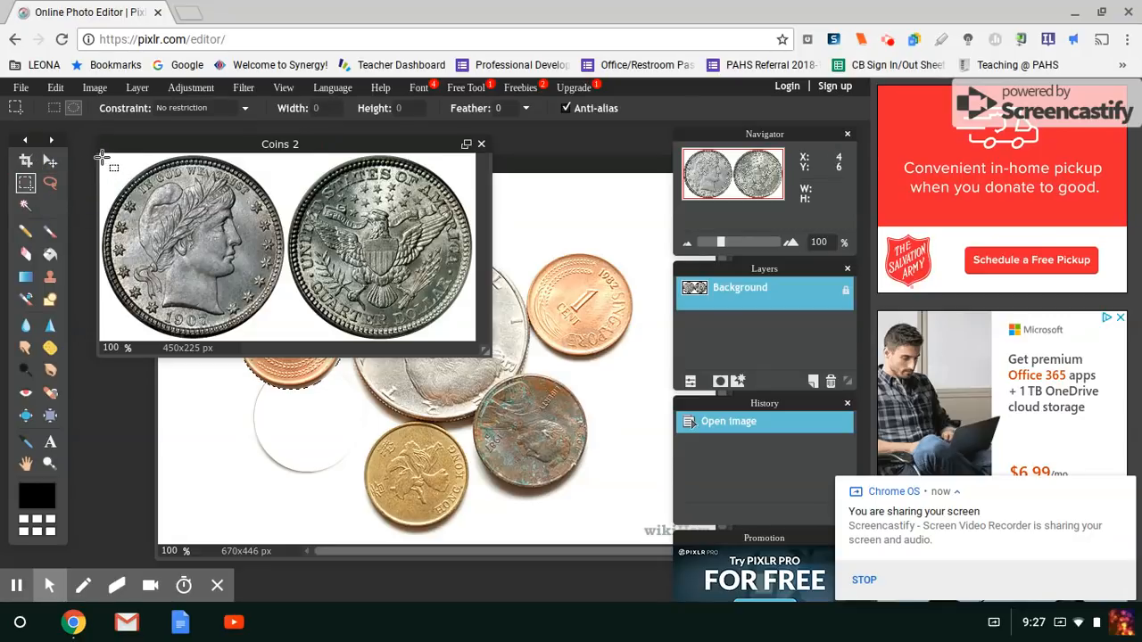
{"action": "left_click_drag", "start_coordinate": [102, 157], "coordinate": [286, 338]}
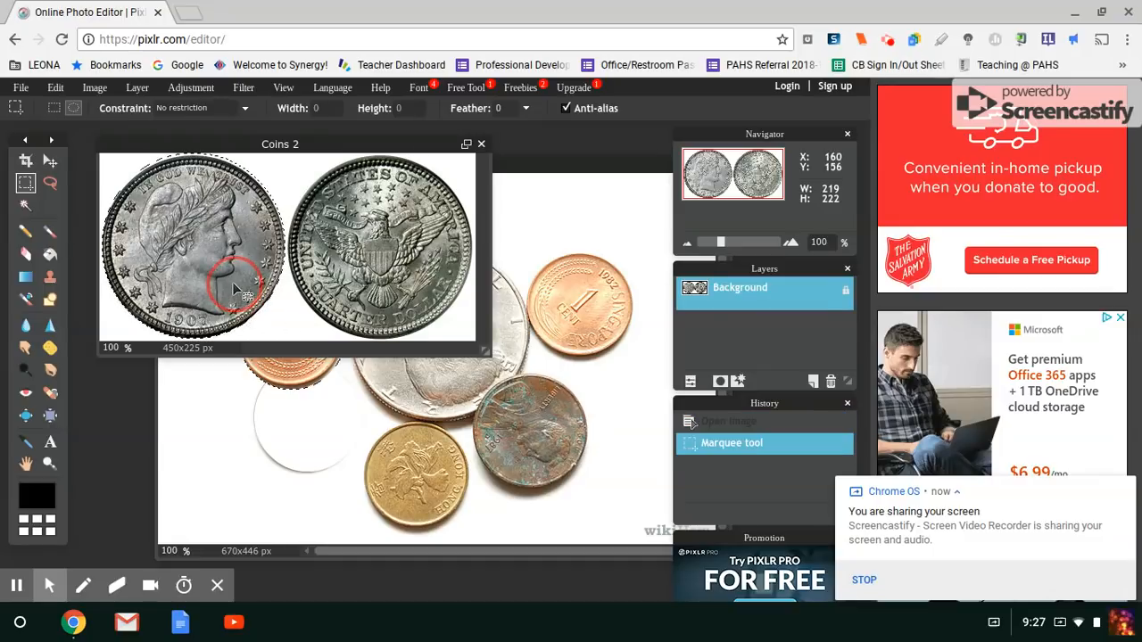
{"action": "left_click_drag", "start_coordinate": [233, 287], "coordinate": [235, 288]}
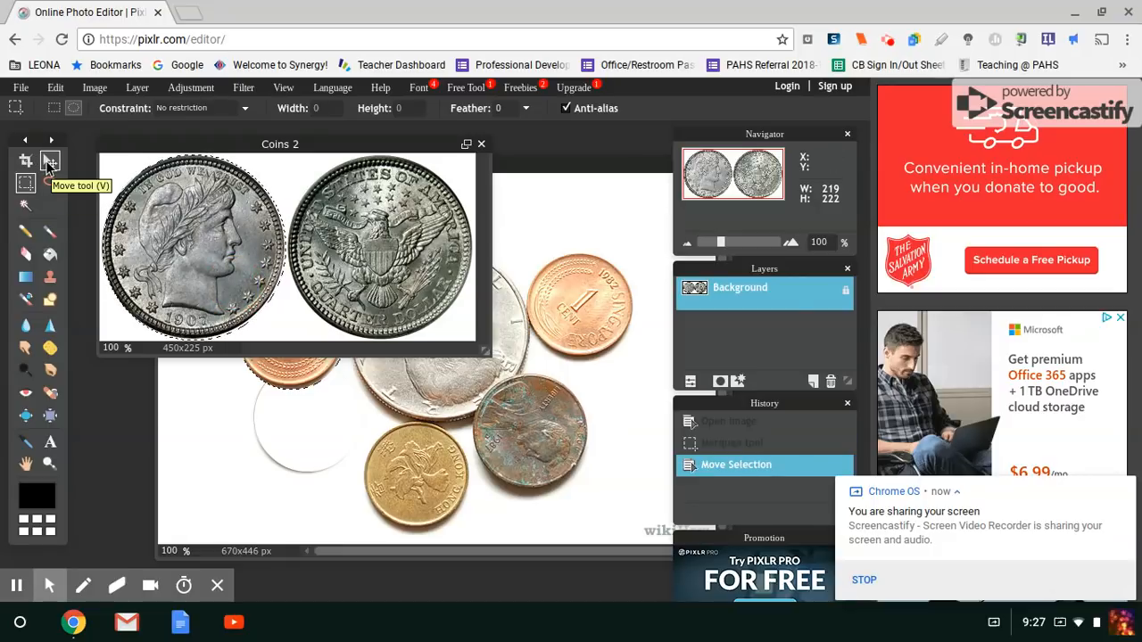
{"action": "left_click", "coordinate": [49, 161]}
{"action": "left_click", "coordinate": [25, 184]}
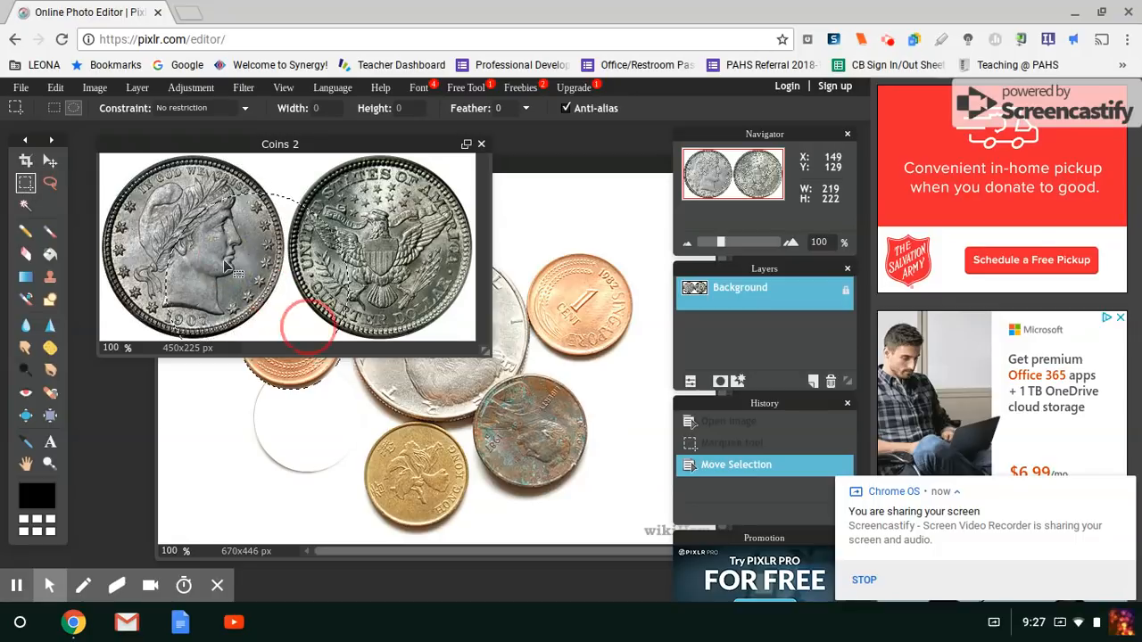
{"action": "left_click_drag", "start_coordinate": [437, 463], "coordinate": [162, 230]}
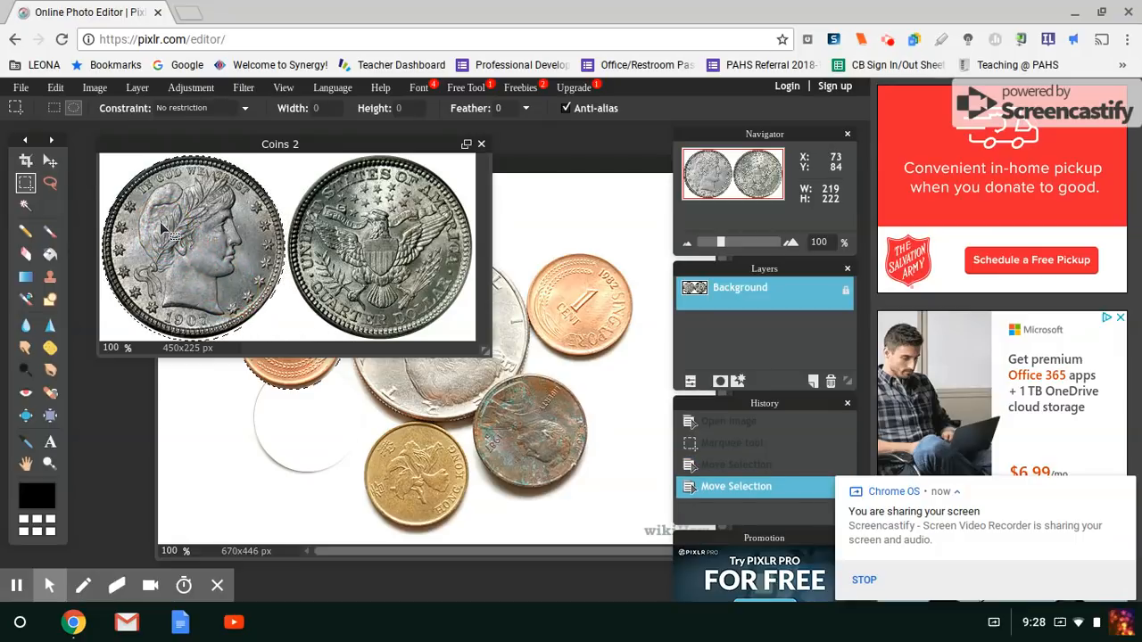
- Transfer the selected portrait coin from Coins 2 into Coins 1 as a new layer with the Move tool
{"action": "left_click", "coordinate": [51, 160]}
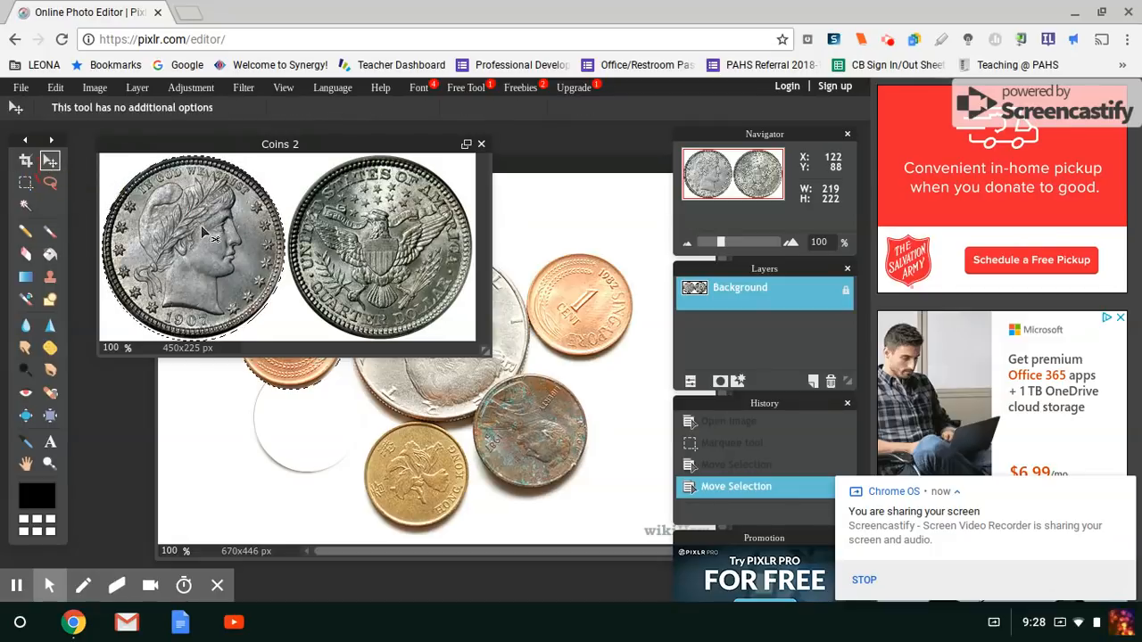
{"action": "left_click_drag", "start_coordinate": [197, 234], "coordinate": [316, 431]}
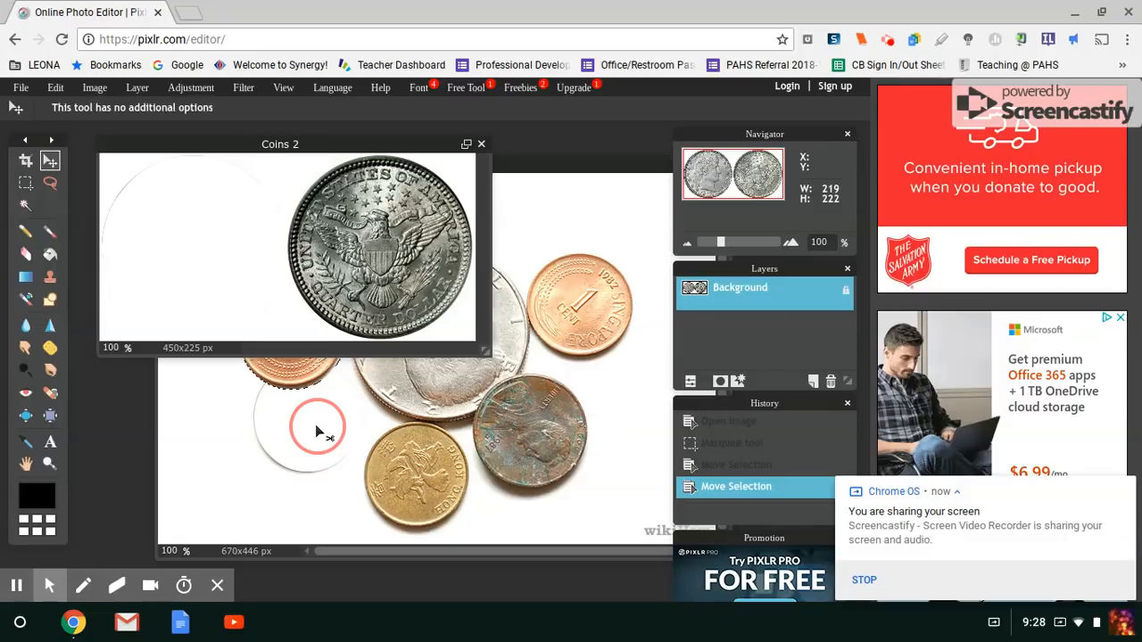
{"action": "left_click_drag", "start_coordinate": [317, 431], "coordinate": [315, 424]}
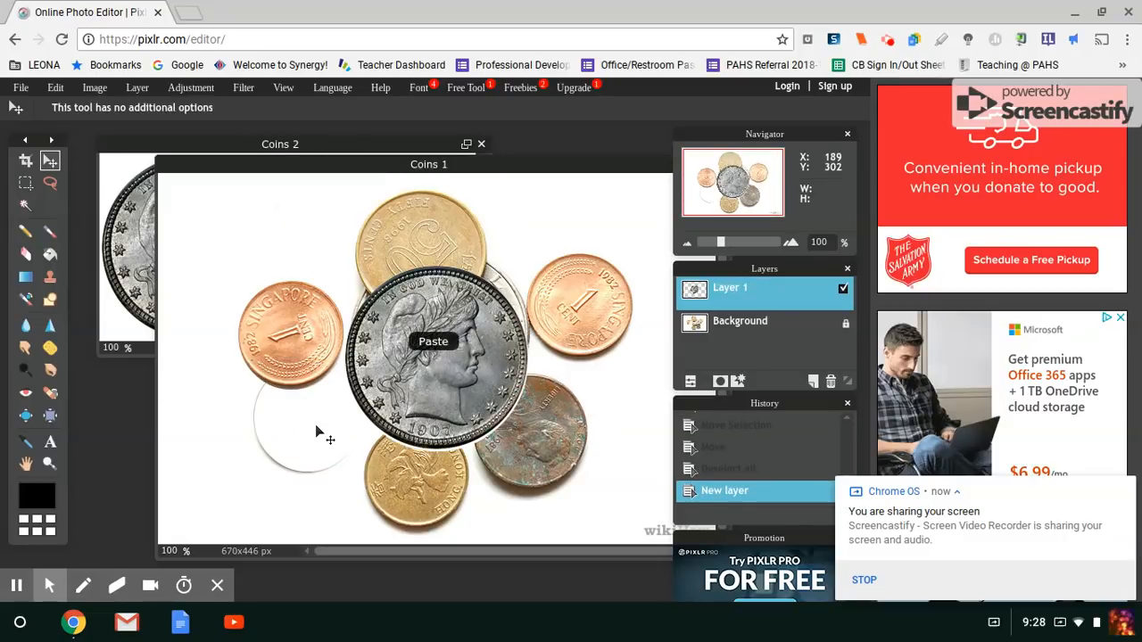
- Reposition the pasted portrait coin over the empty outline at the lower left of Coins 1, overlapping the copper coin's lower edge
{"action": "left_click_drag", "start_coordinate": [473, 388], "coordinate": [332, 454]}
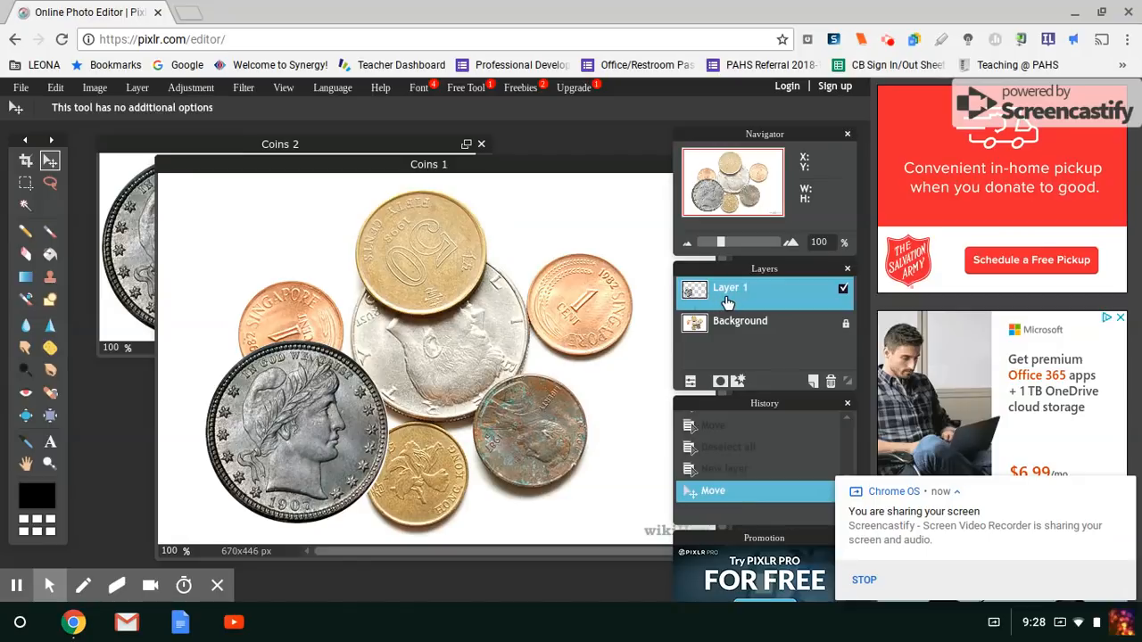
{"action": "left_click_drag", "start_coordinate": [291, 412], "coordinate": [294, 239]}
{"action": "left_click_drag", "start_coordinate": [314, 284], "coordinate": [299, 462]}
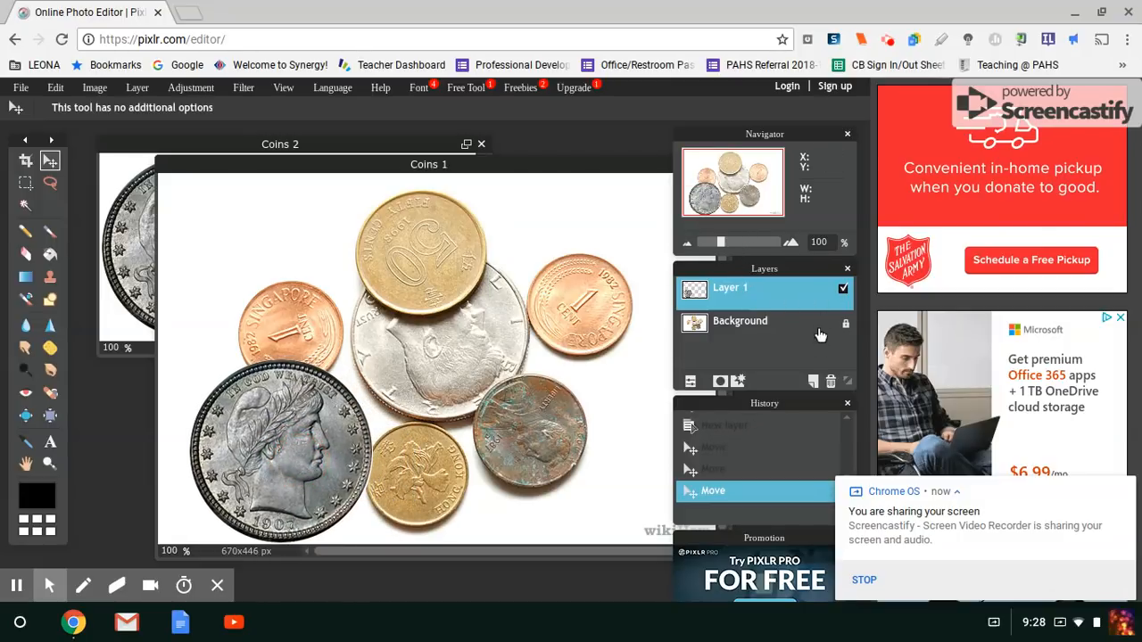
- Delete the portrait coin's layer in Coins 1 and restore it by stepping back in the history
{"action": "left_click", "coordinate": [830, 381]}
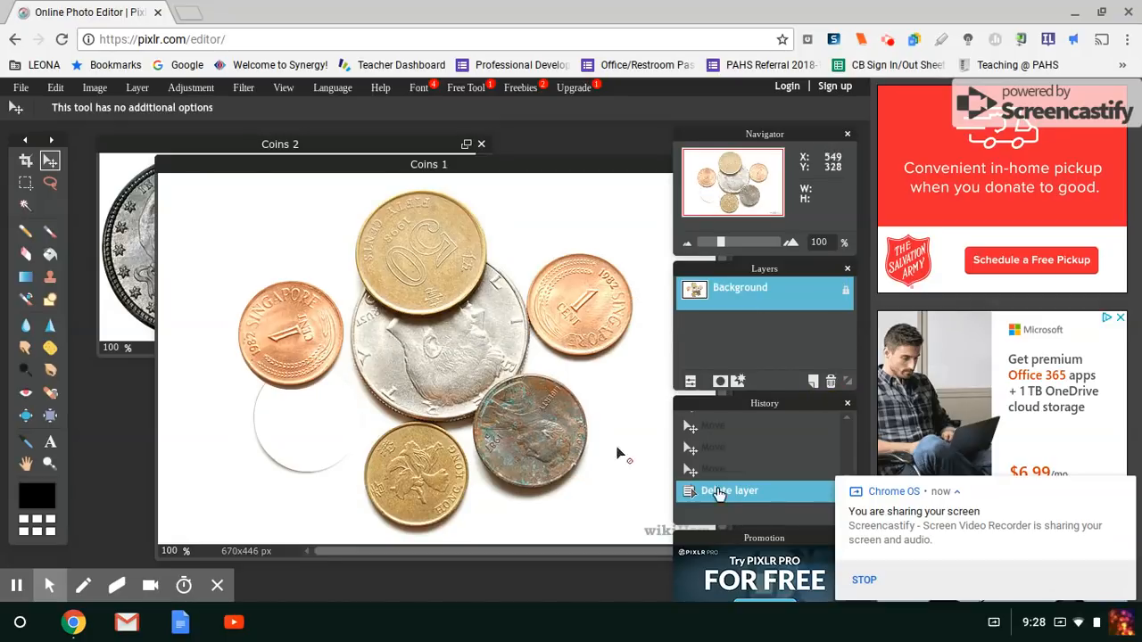
{"action": "left_click", "coordinate": [752, 471]}
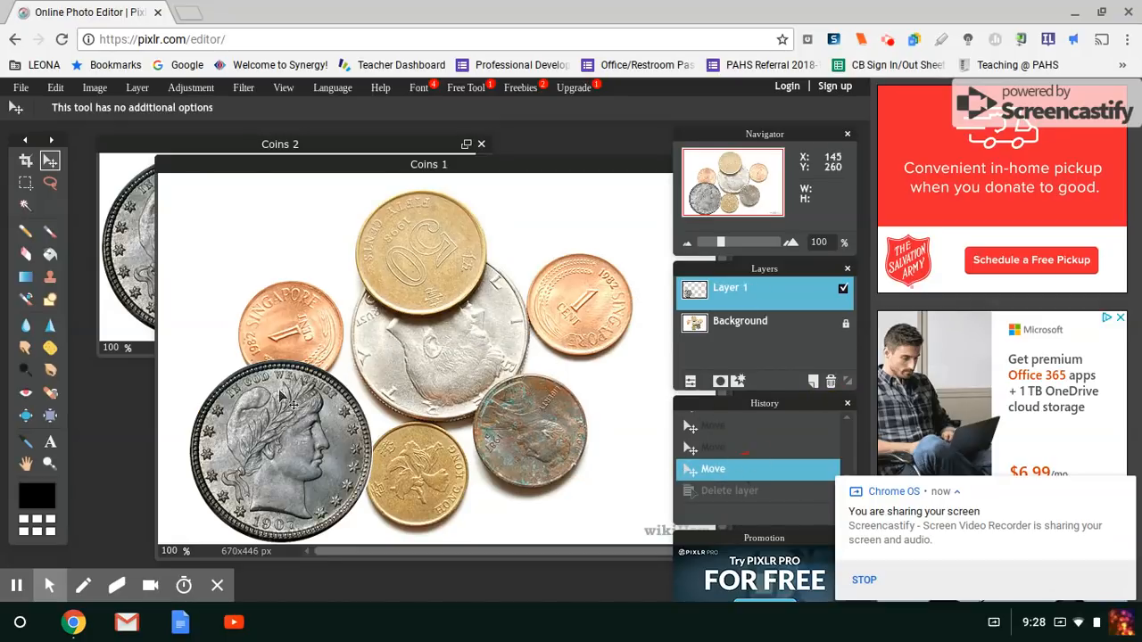
- Shift the portrait coin slightly left in Coins 1, and bring Coins 2 forward briefly before returning to Coins 1
{"action": "left_click_drag", "start_coordinate": [291, 450], "coordinate": [281, 442]}
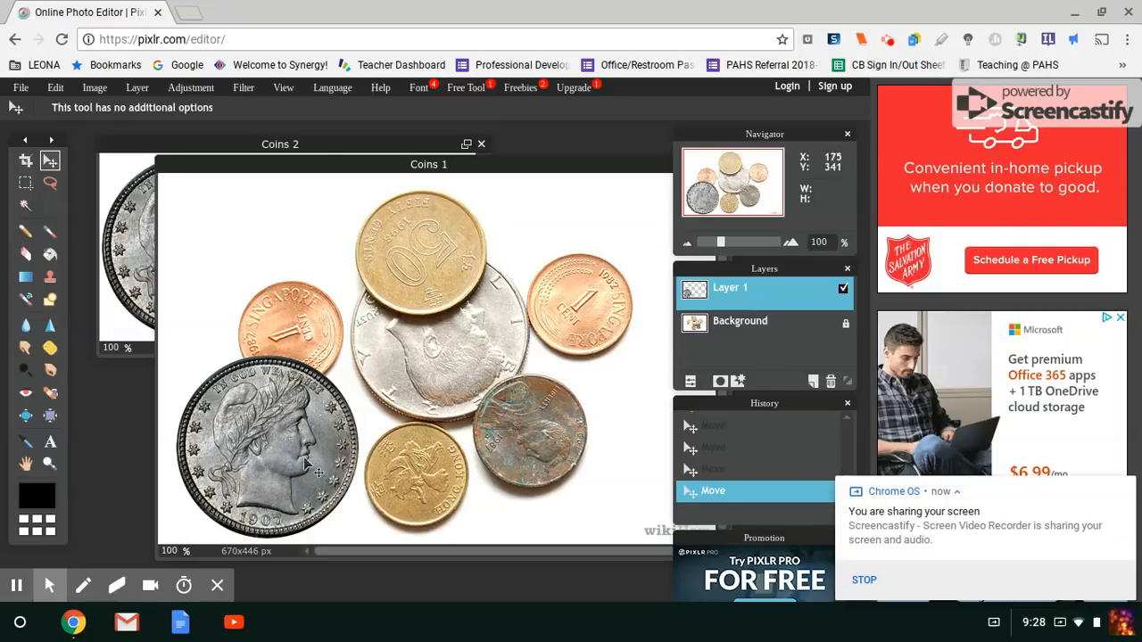
{"action": "left_click", "coordinate": [127, 154]}
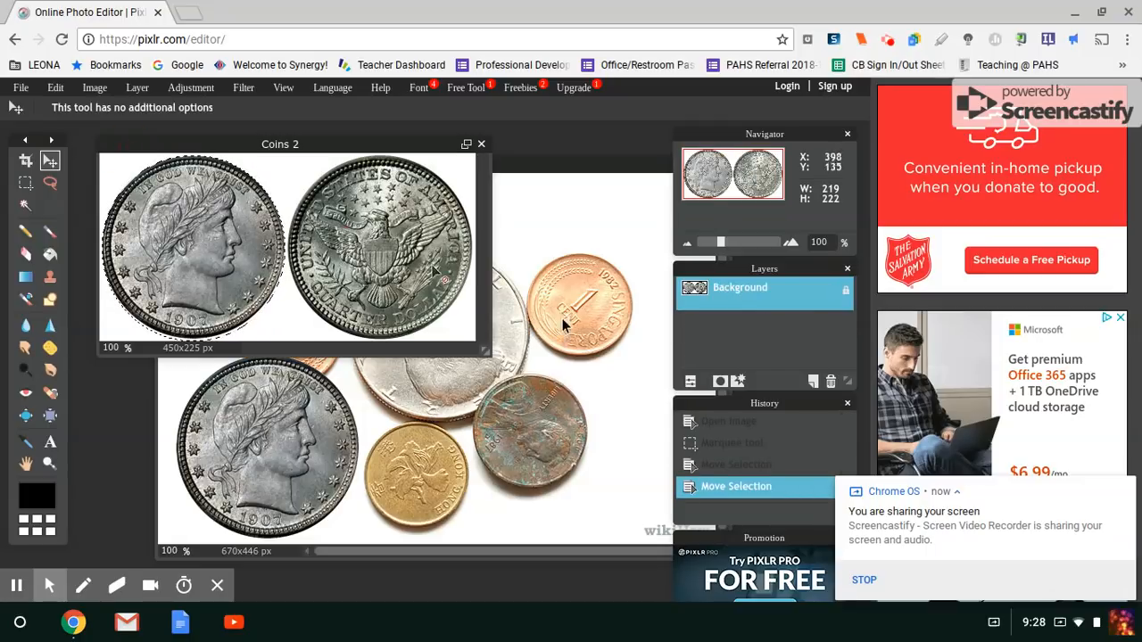
{"action": "left_click", "coordinate": [546, 166]}
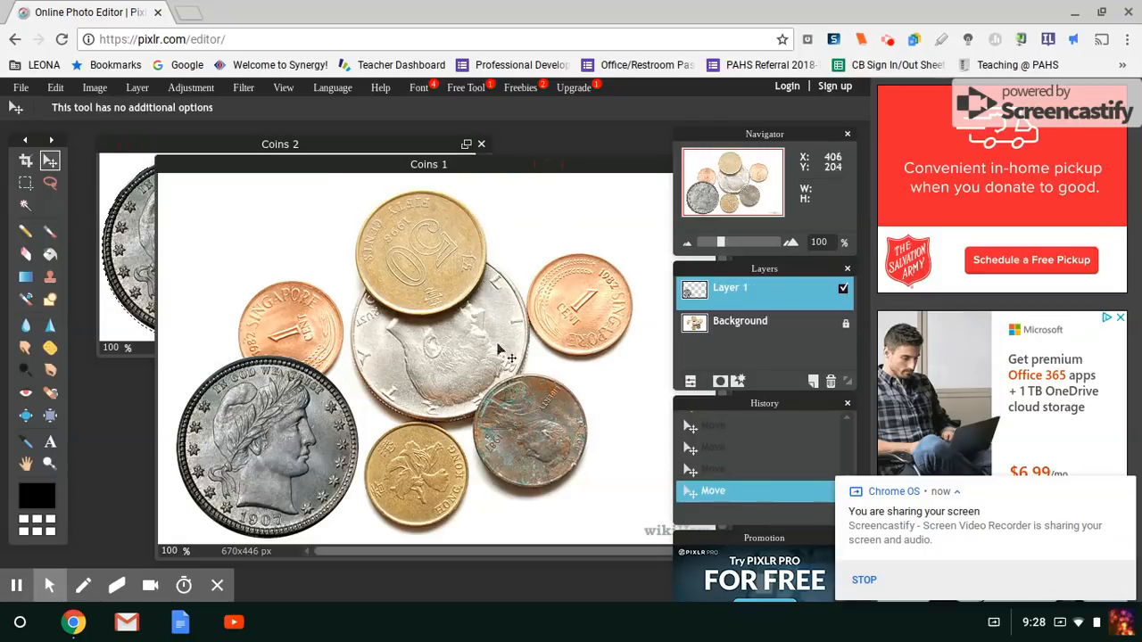